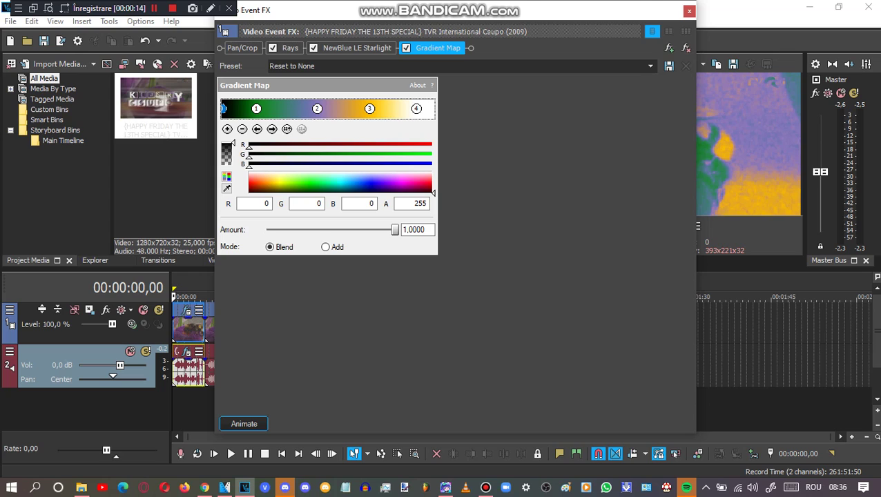
# Step: Review each colour point of the Gradient Map effect on the first video clip, and close the effects window
pyautogui.click(271, 128)
pyautogui.click(272, 129)
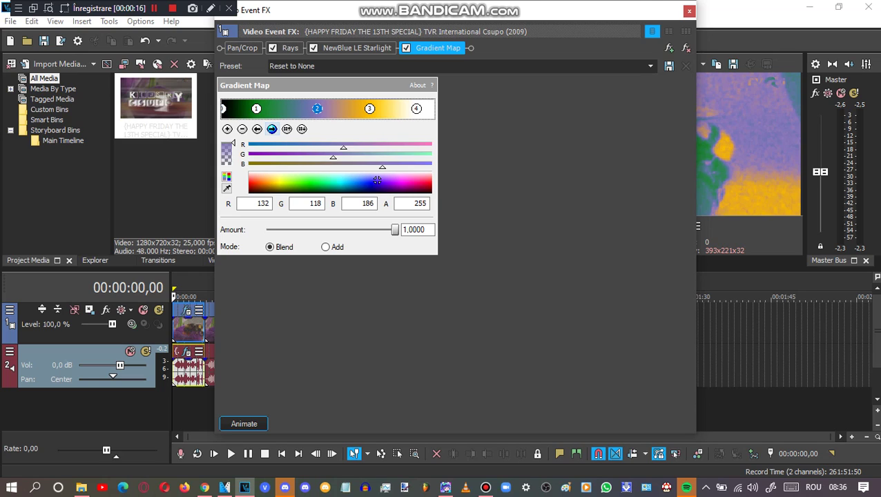
pyautogui.click(272, 128)
pyautogui.click(272, 129)
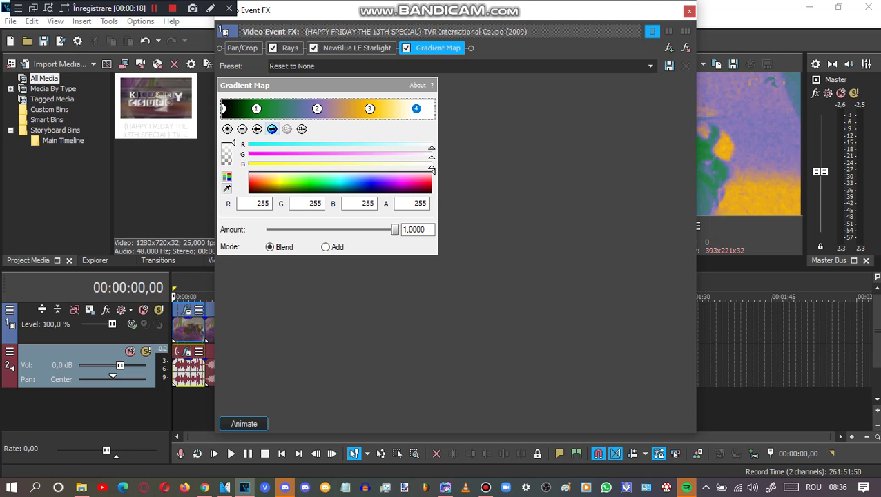
pyautogui.click(689, 11)
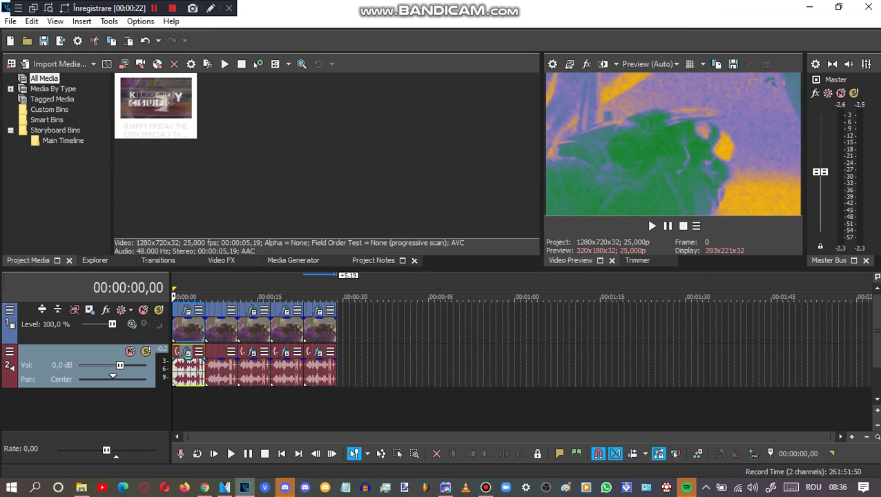
# Step: Examine the first audio clip's effect chain: Orange Vocoder, tb_grumblebum and IL Vocodex
pyautogui.click(188, 352)
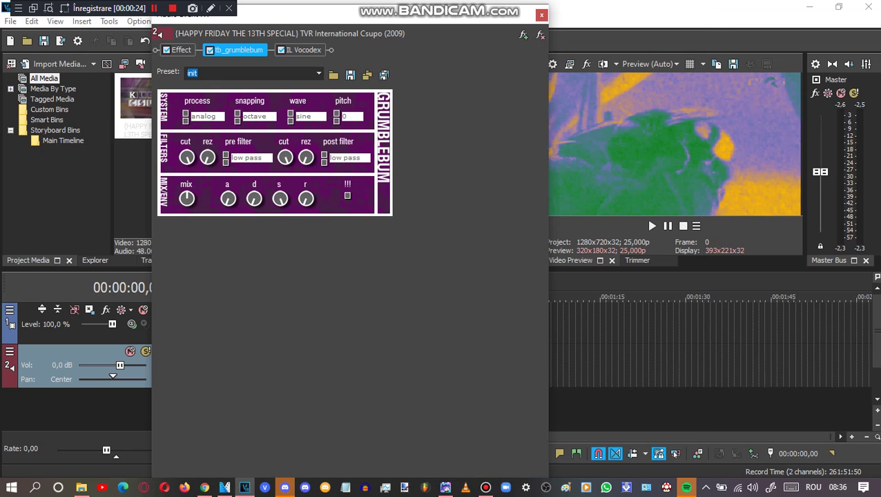
pyautogui.click(181, 49)
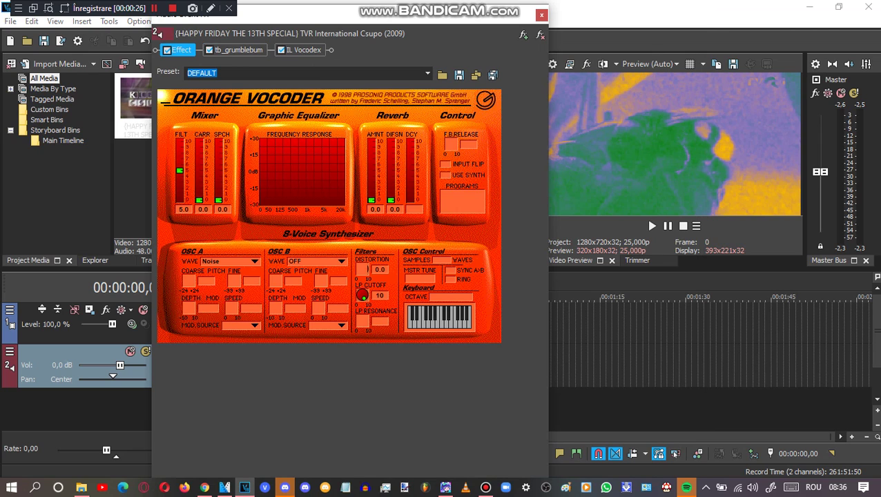
pyautogui.click(239, 50)
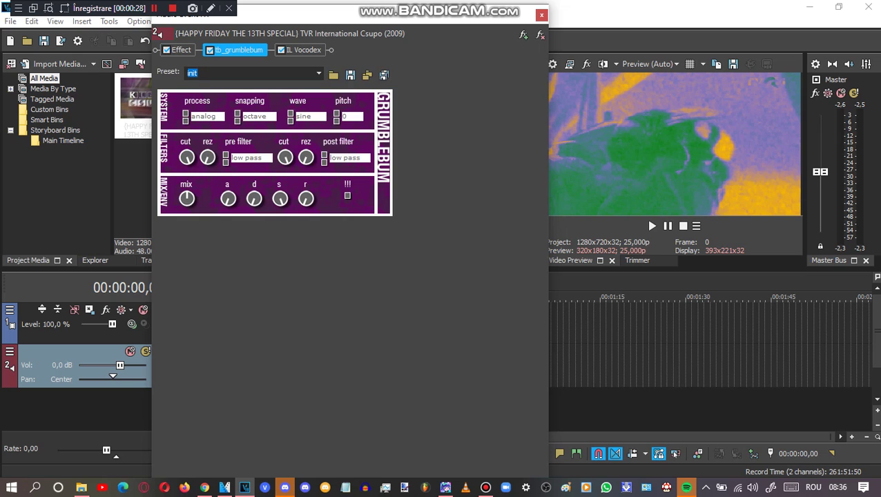
pyautogui.click(303, 50)
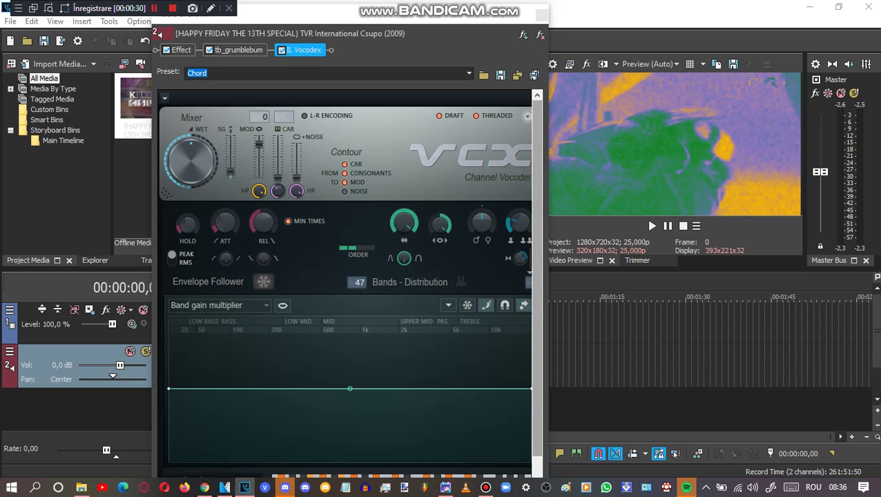
pyautogui.moveTo(538, 186); pyautogui.dragTo(538, 211)
pyautogui.click(542, 15)
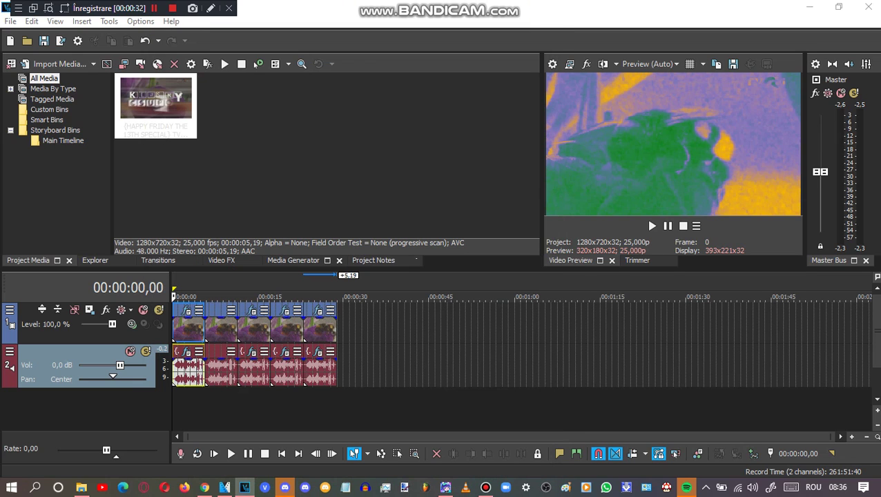
# Step: Inspect the second video clip's Starburst settings and each colour point of its Gradient Map
pyautogui.click(207, 325)
pyautogui.click(232, 311)
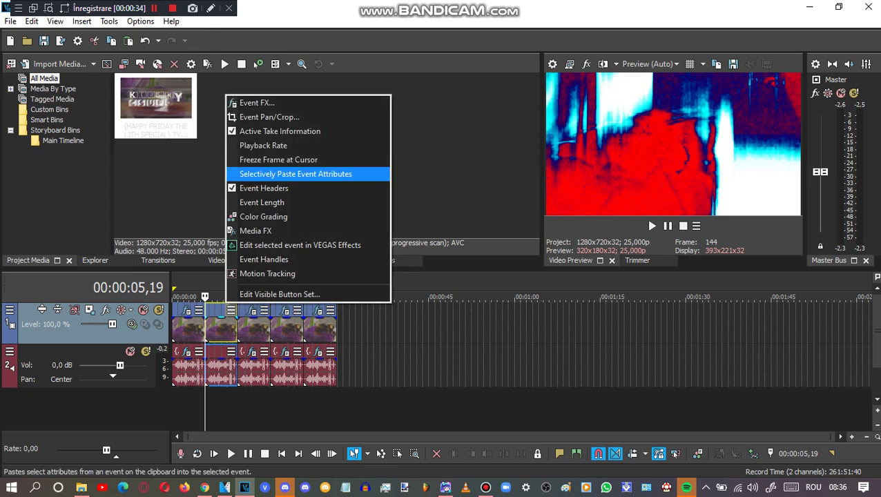
pyautogui.click(258, 103)
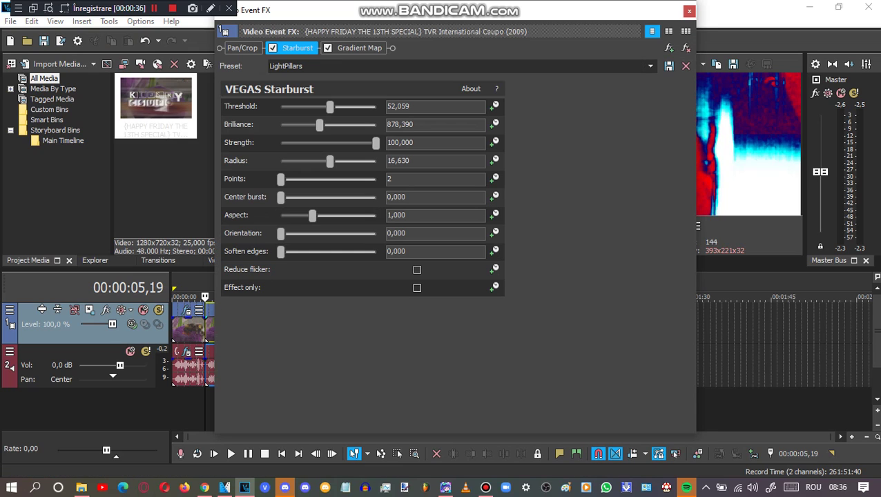
pyautogui.click(359, 47)
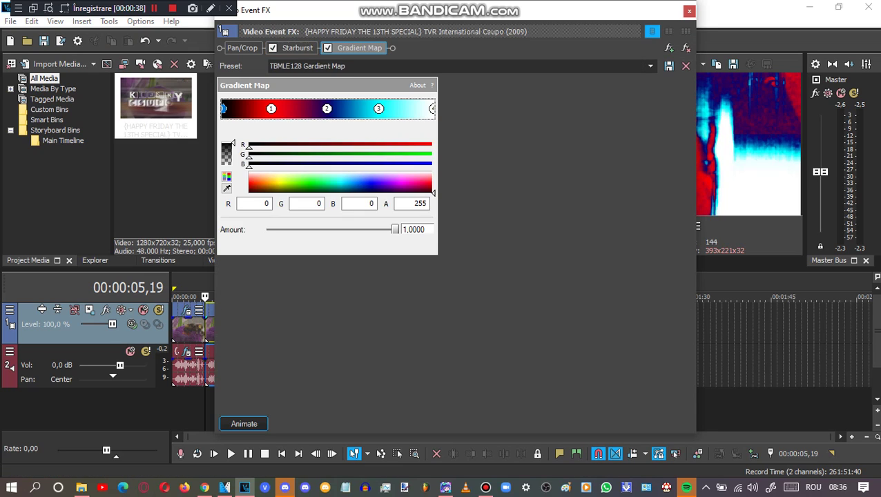
pyautogui.click(271, 108)
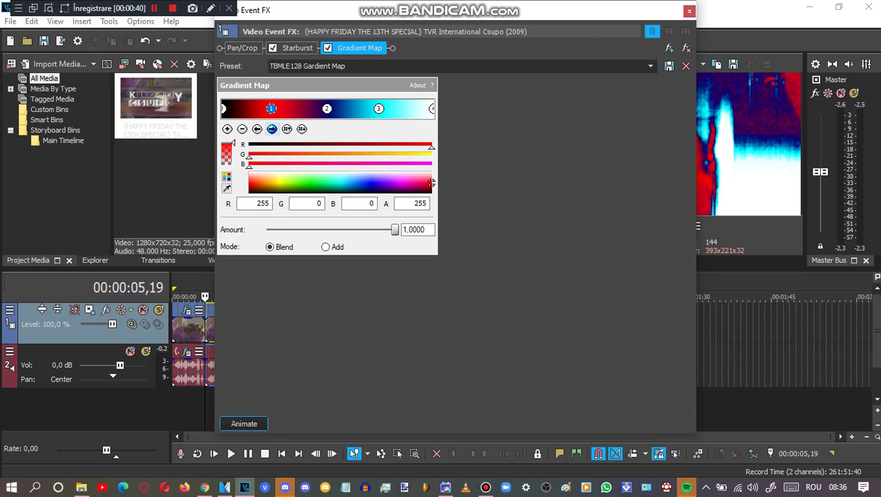
pyautogui.click(326, 109)
pyautogui.click(271, 129)
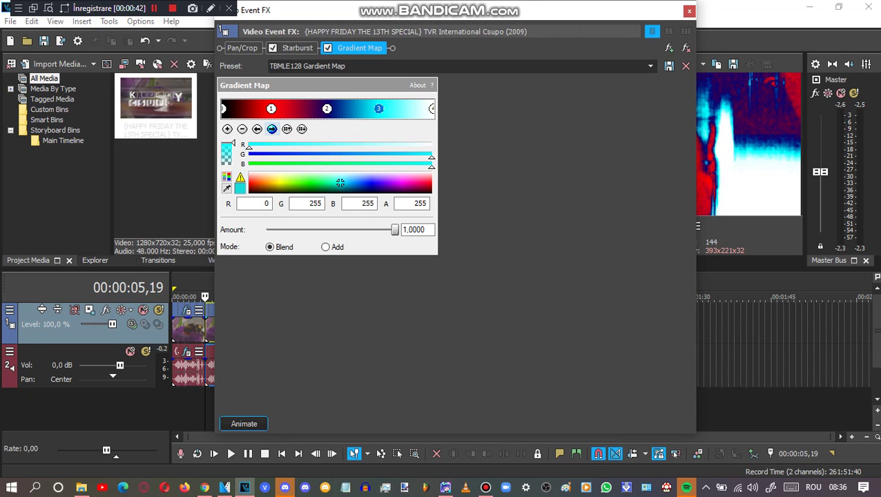
pyautogui.click(272, 130)
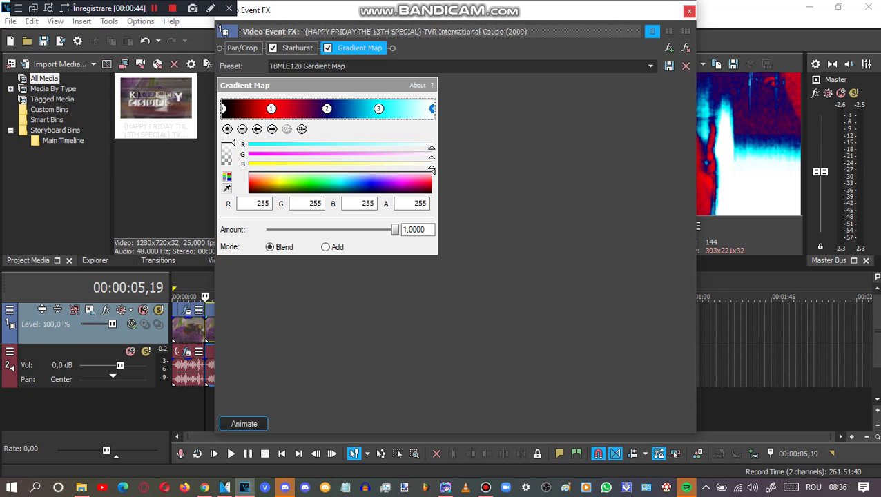
pyautogui.click(689, 11)
# Step: Examine the second audio clip's SPECTROR and IL Vocodex effect settings
pyautogui.click(230, 352)
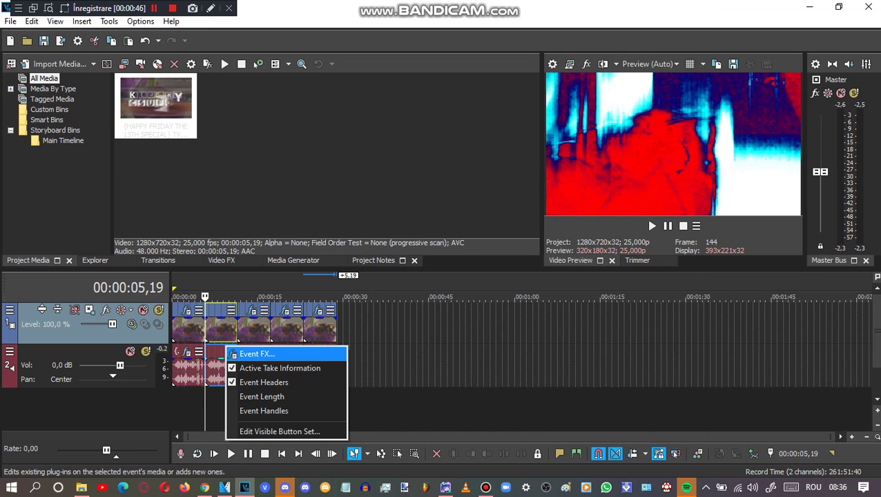
pyautogui.click(197, 370)
pyautogui.scroll(2, 302, 370)
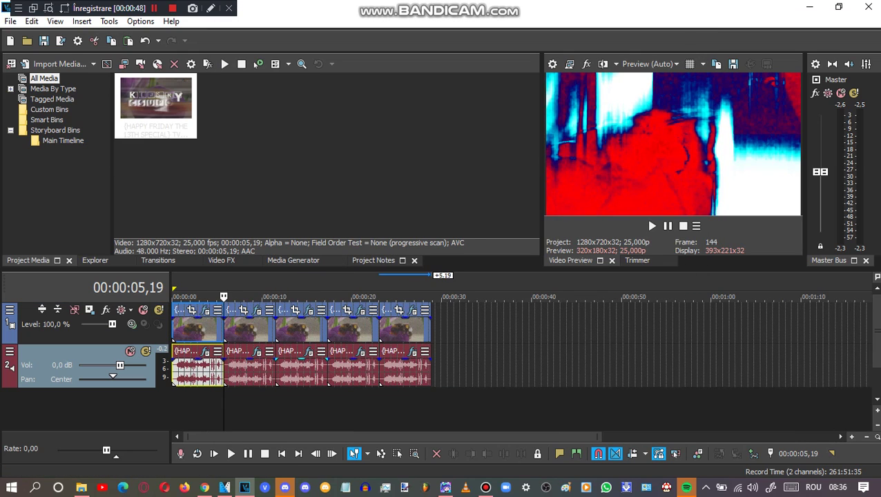
pyautogui.click(257, 351)
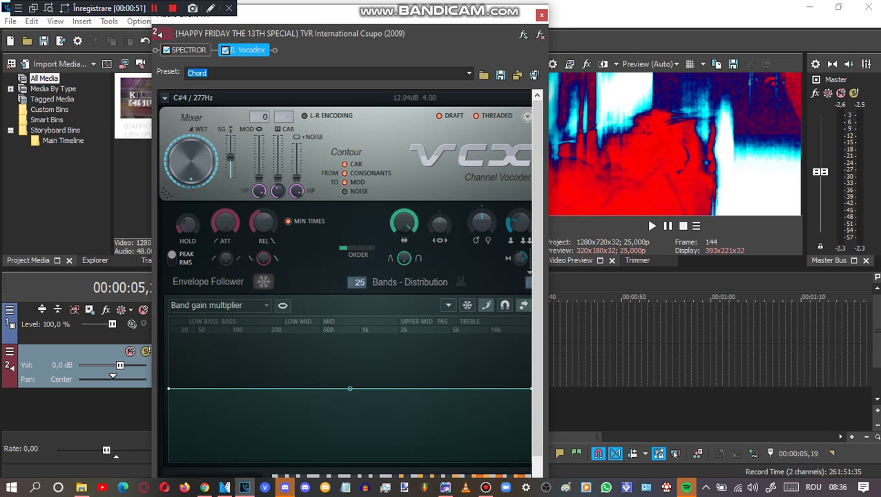
pyautogui.click(189, 51)
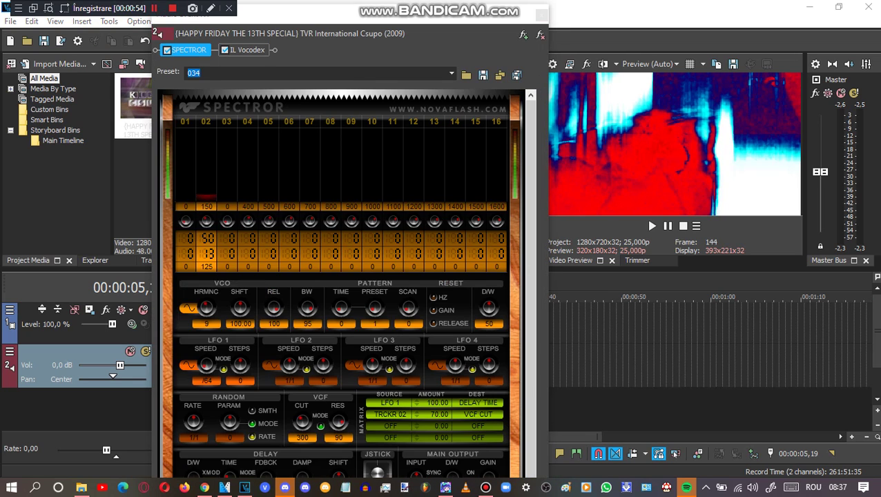
pyautogui.moveTo(531, 276)
pyautogui.mouseDown()
pyautogui.moveTo(530, 288)
pyautogui.moveTo(530, 276)
pyautogui.mouseUp()
pyautogui.click(248, 50)
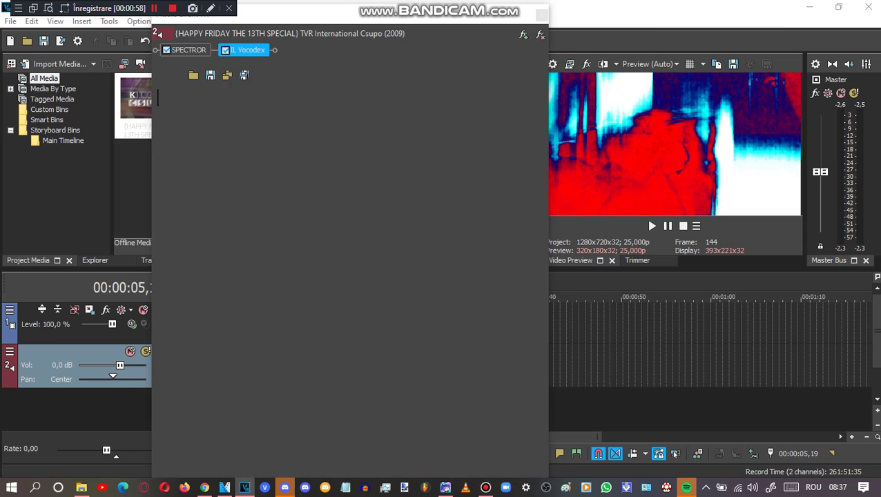
pyautogui.moveTo(537, 276); pyautogui.dragTo(537, 301)
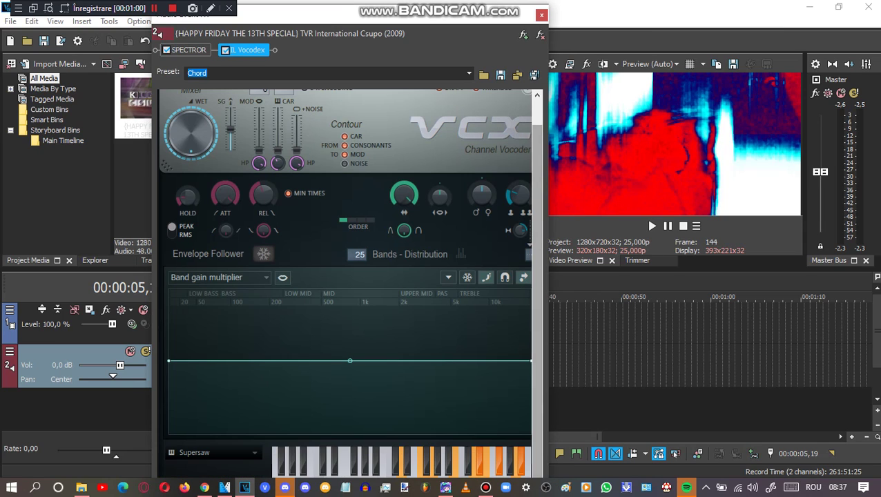
pyautogui.click(541, 13)
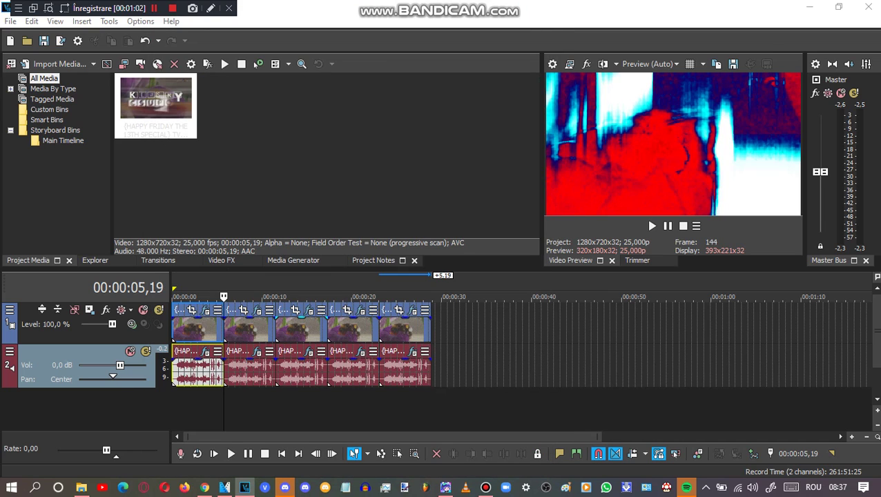
# Step: Inspect the third video clip's NewBlue LE Light Rays, TV Simulator and Gradient Map settings, including the gradient's colour points
pyautogui.click(274, 330)
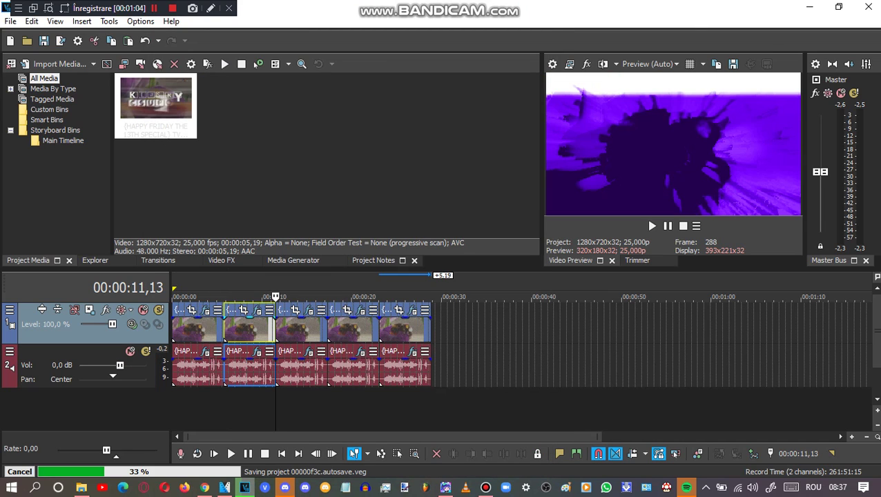
pyautogui.click(304, 309)
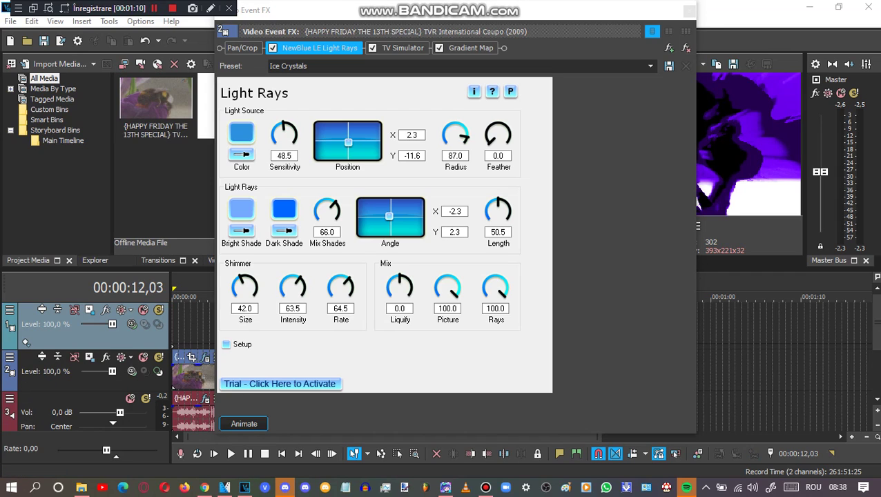
pyautogui.click(402, 47)
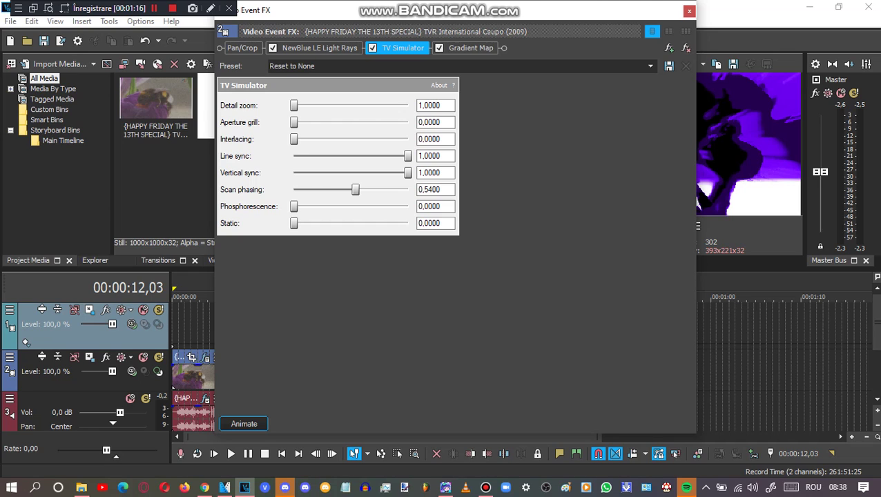
pyautogui.click(471, 47)
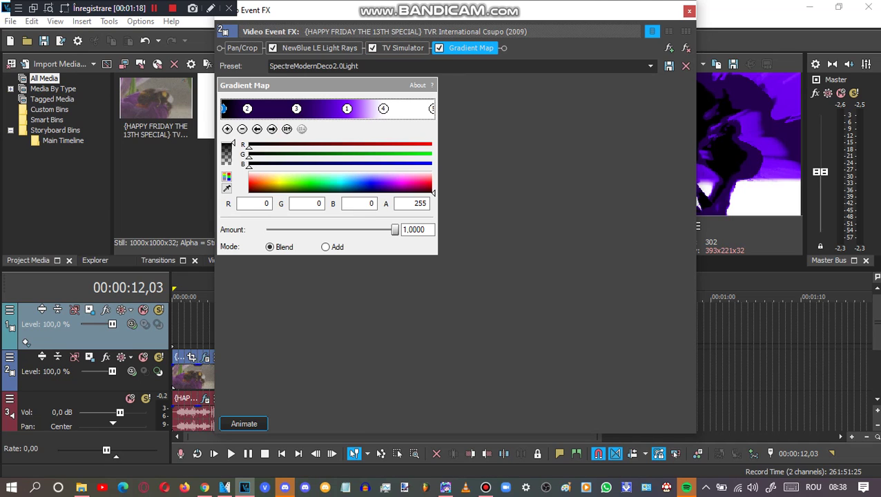
pyautogui.click(248, 109)
pyautogui.click(296, 109)
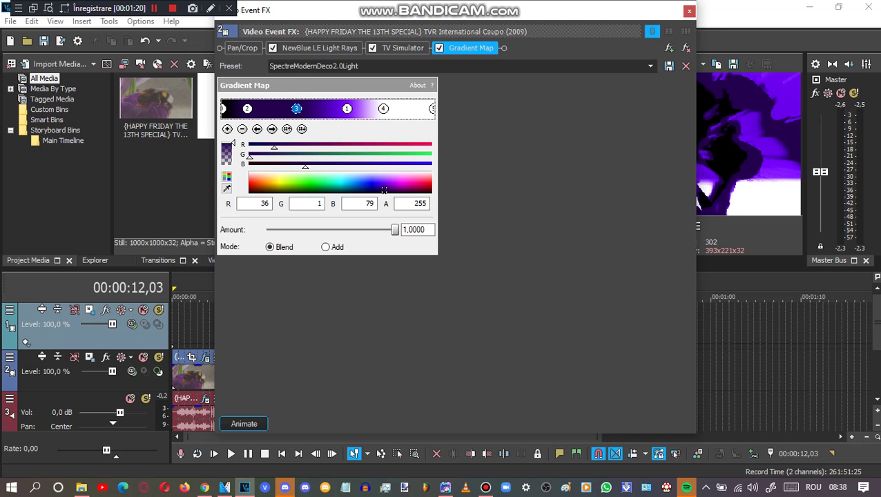
pyautogui.click(347, 108)
pyautogui.click(383, 109)
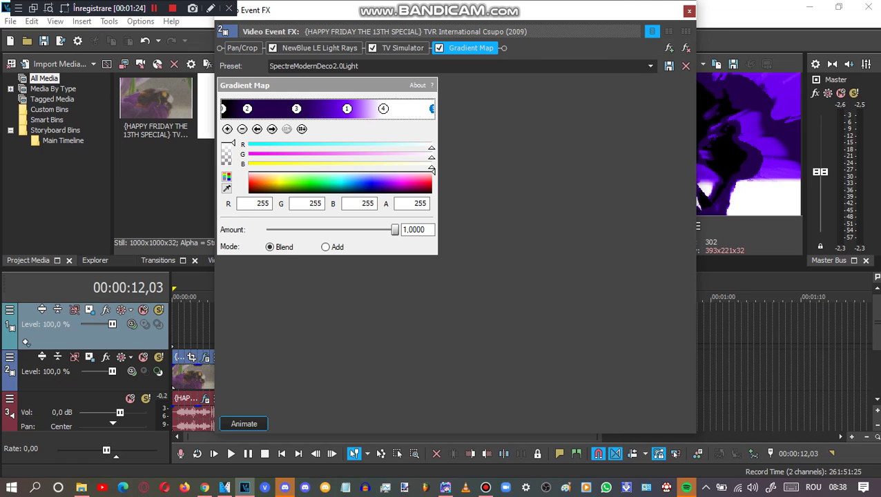
pyautogui.click(689, 11)
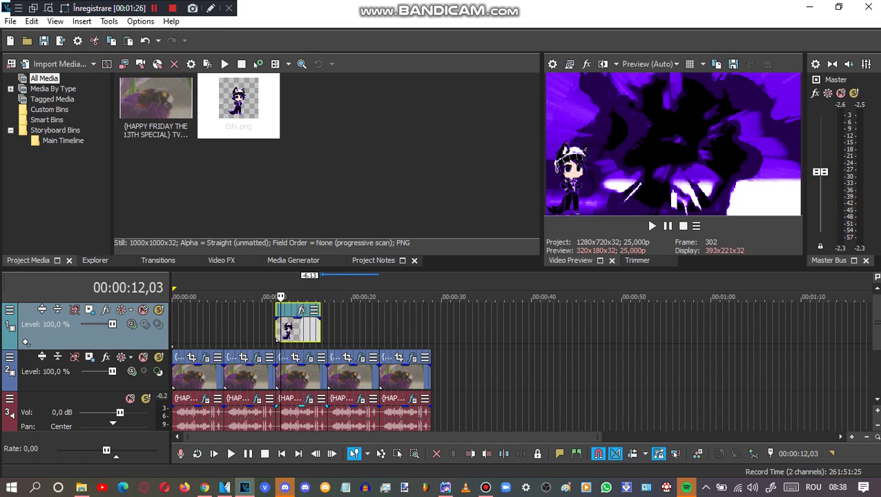
# Step: Examine the IL Vocodex settings on the third audio clip, including its carrier and keyboard section
pyautogui.click(309, 399)
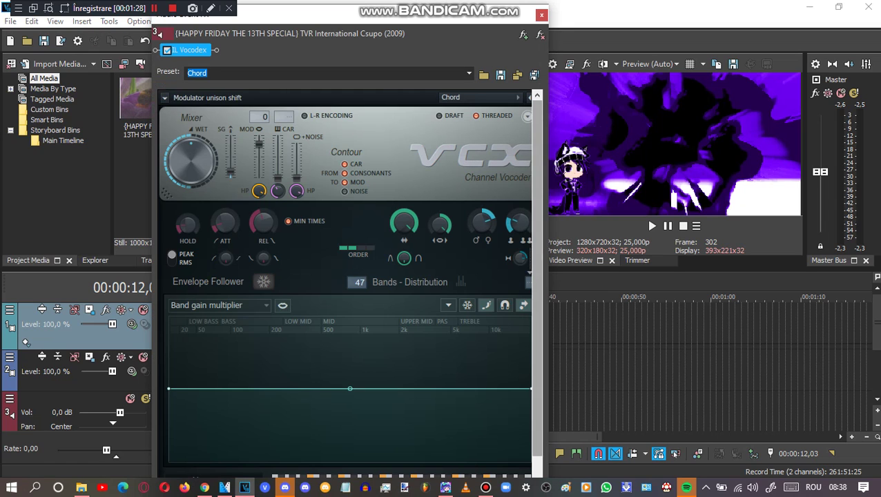
pyautogui.moveTo(538, 221); pyautogui.dragTo(537, 246)
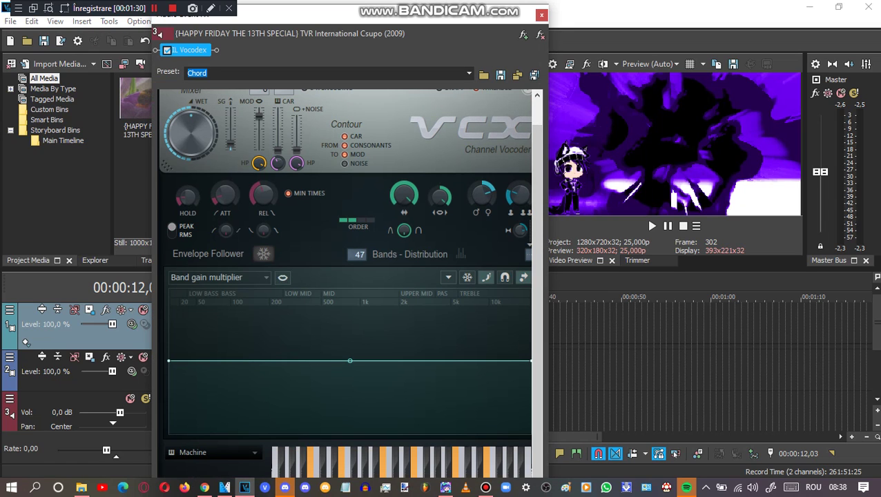
pyautogui.click(542, 14)
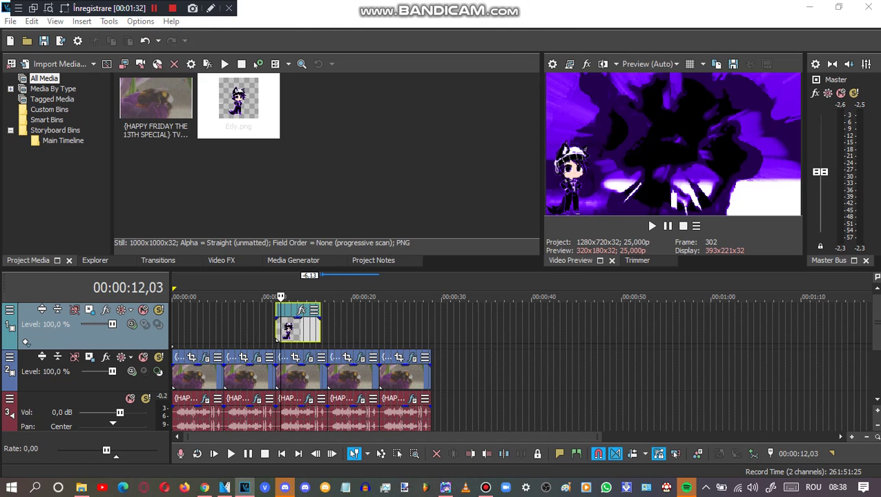
# Step: Extend the character image event on the top track to end together with the third clip
pyautogui.moveTo(320, 329); pyautogui.dragTo(327, 329)
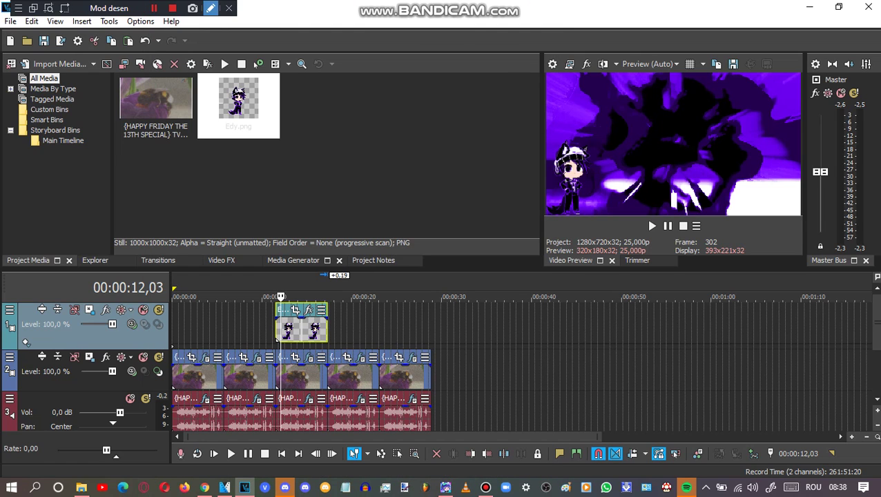
# Step: Turn on the screen recorder's drawing mode and set its rectangle tool to red with a 4 px line
pyautogui.click(211, 8)
pyautogui.moveTo(535, 77)
pyautogui.mouseDown()
pyautogui.moveTo(358, 2)
pyautogui.moveTo(352, 8)
pyautogui.mouseUp()
pyautogui.click(356, 118)
pyautogui.click(357, 196)
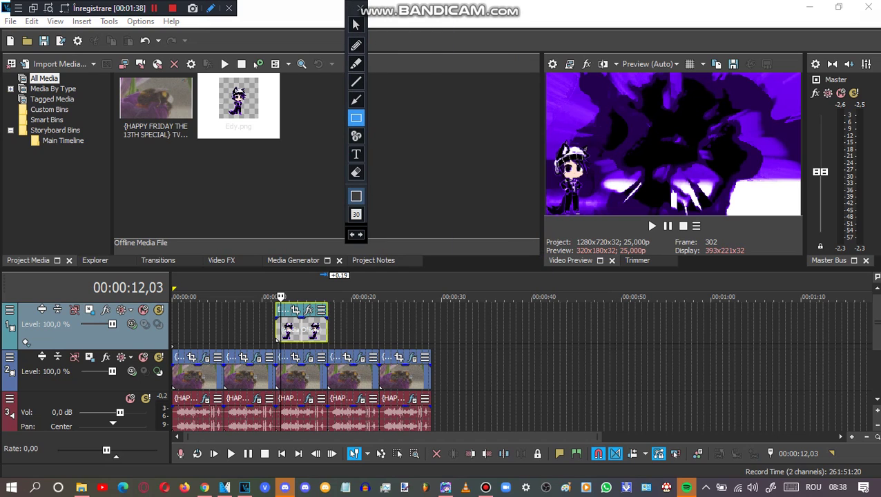
pyautogui.click(355, 196)
pyautogui.click(296, 68)
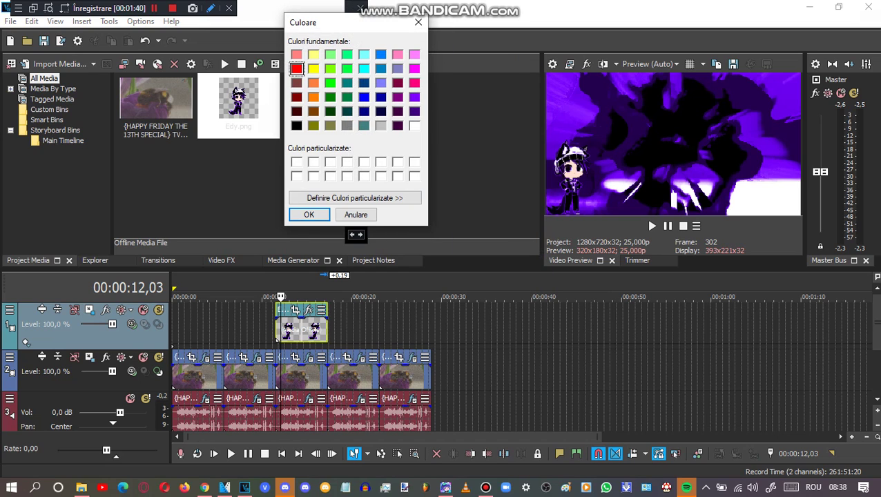
pyautogui.click(309, 215)
pyautogui.click(356, 214)
pyautogui.click(378, 275)
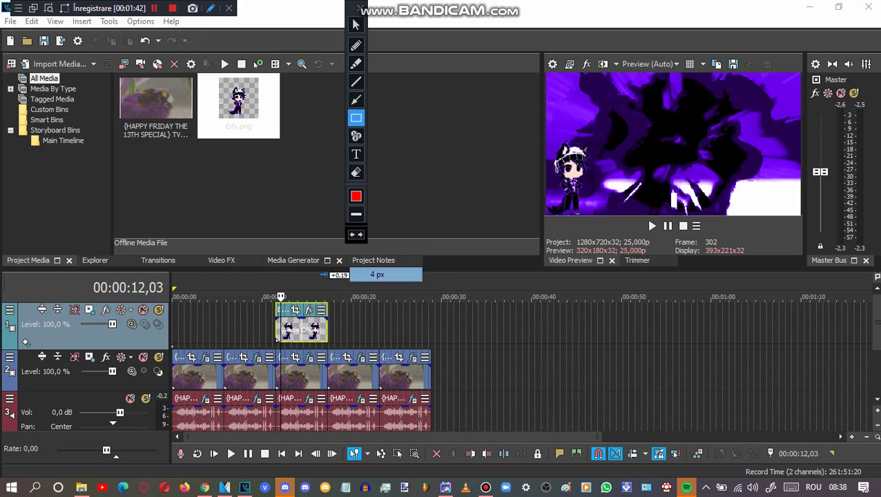
# Step: Draw a red rectangle around the character in the preview and add the note "You Need This Picture For This Effect, It's on the Description Below."
pyautogui.moveTo(532, 129); pyautogui.dragTo(602, 220)
pyautogui.click(356, 153)
pyautogui.click(356, 197)
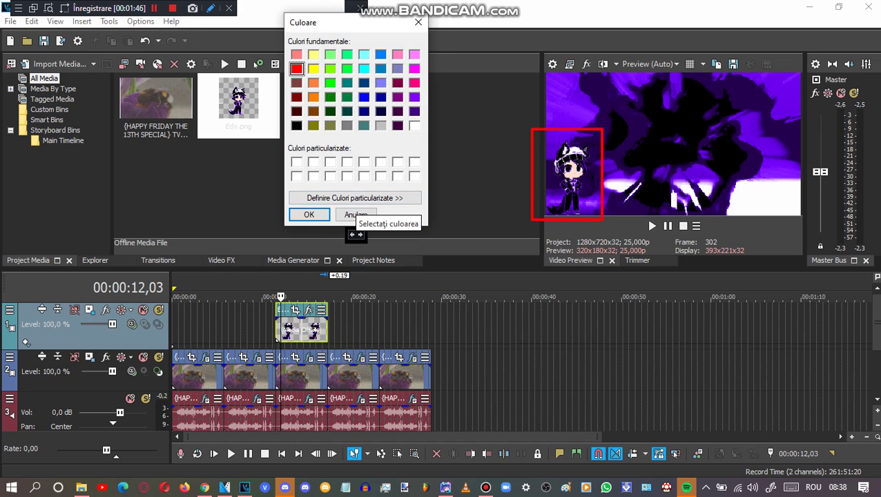
pyautogui.click(308, 215)
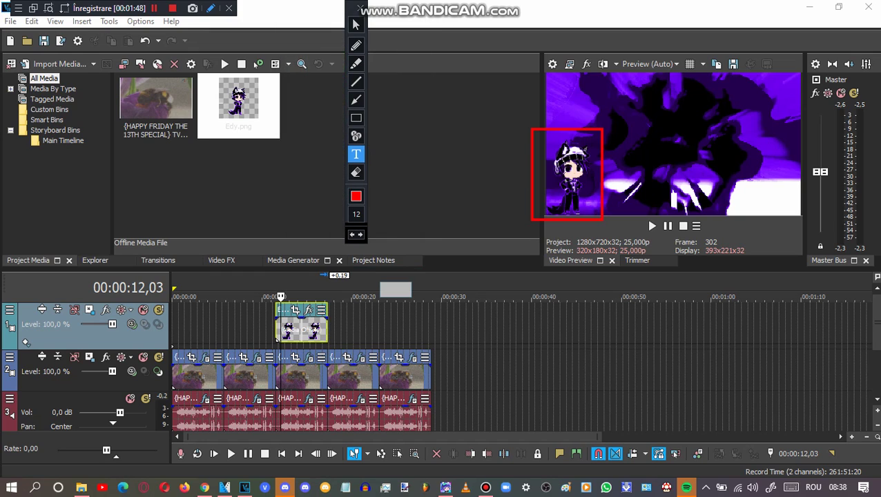
pyautogui.write('You Ne')
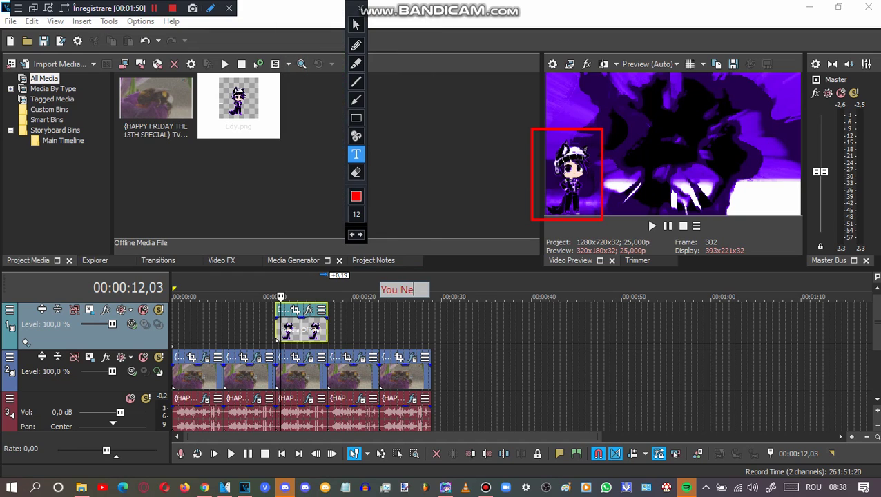
pyautogui.write('ed This Picture F')
pyautogui.write('or This E')
pyautogui.write('ffect.')
pyautogui.write(" It's on the D")
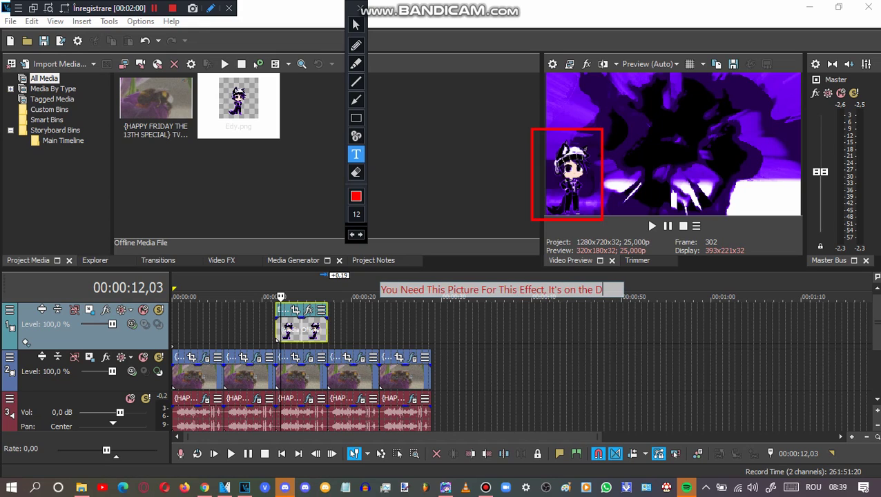
pyautogui.write('iscscription')
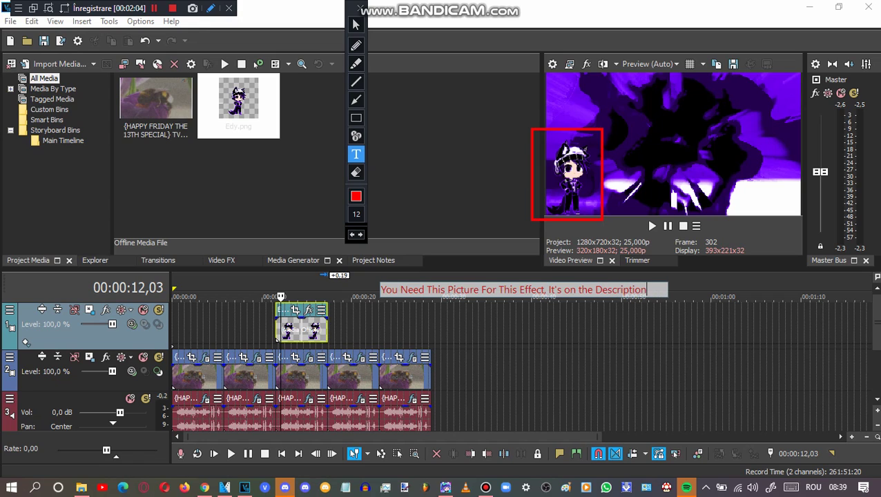
pyautogui.write(' Below.')
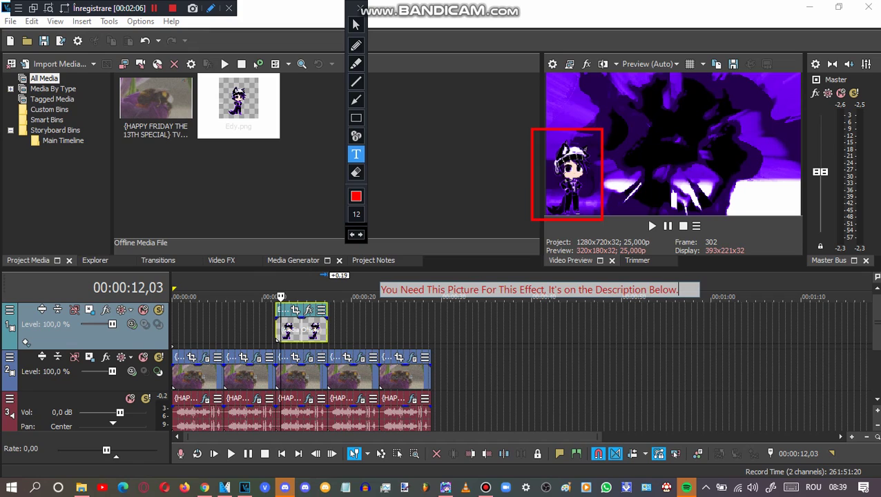
pyautogui.press('Return')
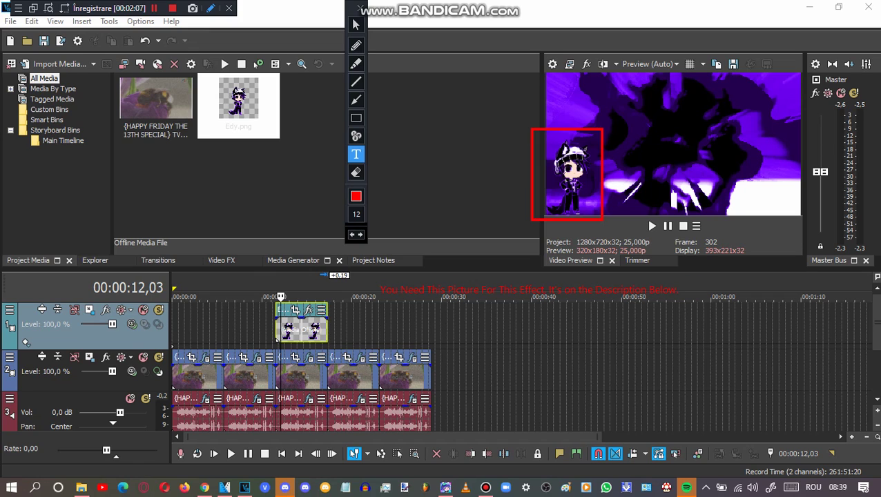
pyautogui.click(360, 9)
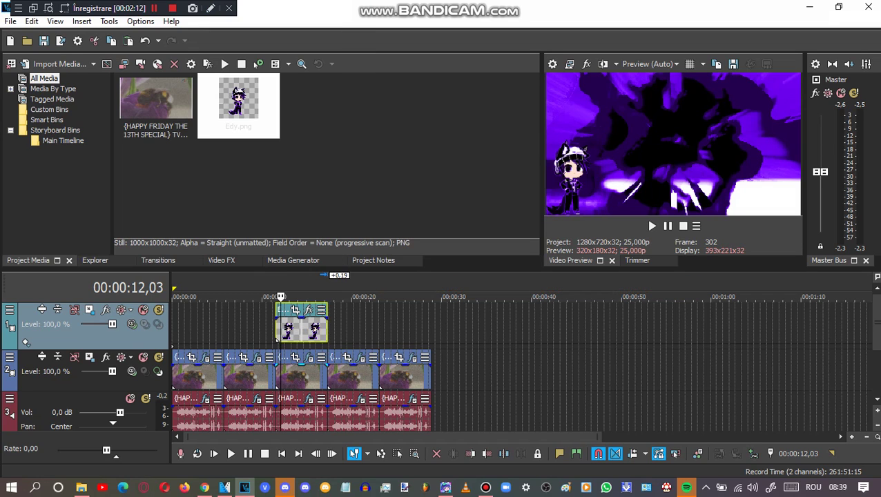
# Step: Open the fourth video clip's event effects and examine the Light Rays and Glow settings
pyautogui.click(327, 376)
pyautogui.click(360, 357)
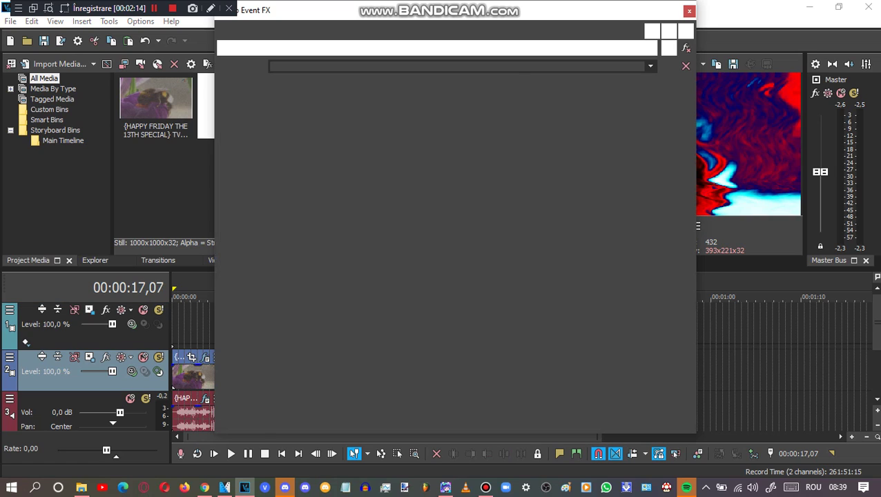
pyautogui.click(365, 48)
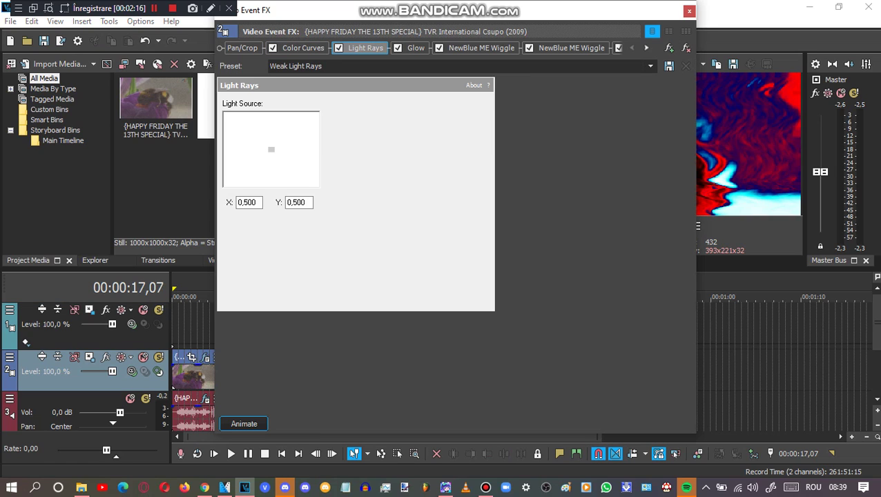
pyautogui.click(416, 48)
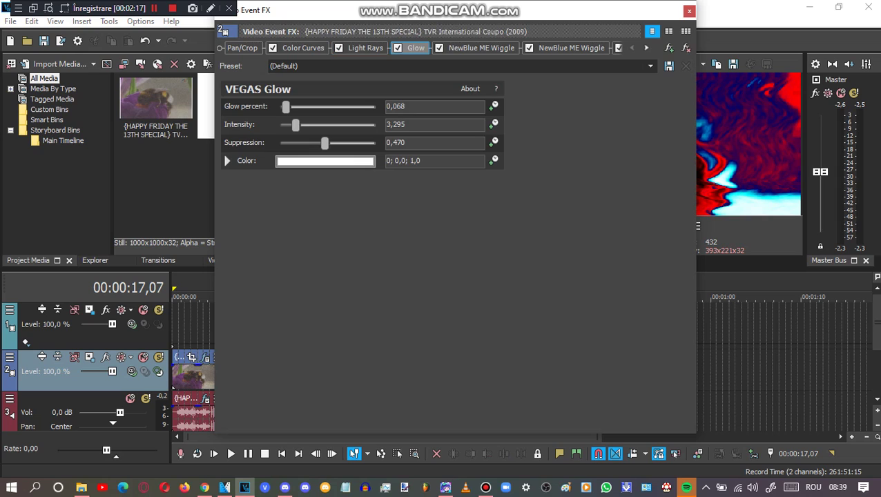
# Step: Examine the settings of each NewBlue ME Wiggle effect in the fourth video clip's chain
pyautogui.click(482, 48)
pyautogui.click(571, 48)
pyautogui.click(647, 48)
pyautogui.click(647, 48)
pyautogui.click(646, 48)
pyautogui.click(647, 48)
pyautogui.click(646, 48)
pyautogui.click(368, 47)
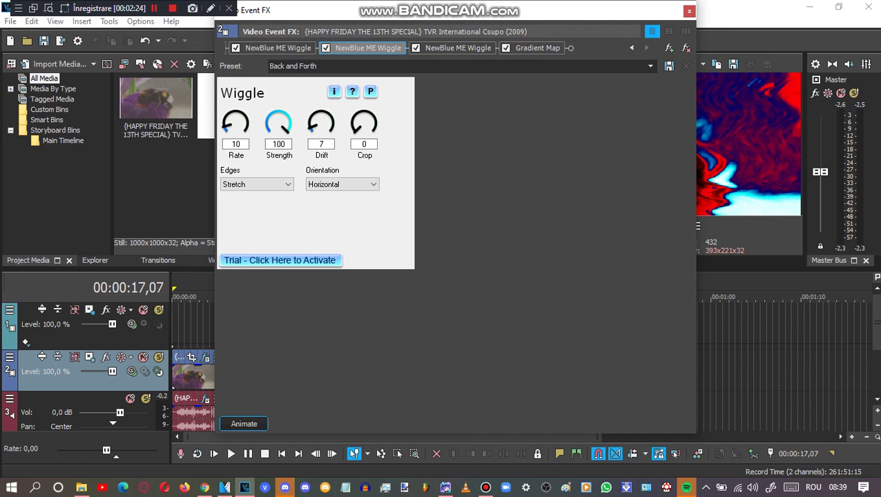
pyautogui.click(458, 48)
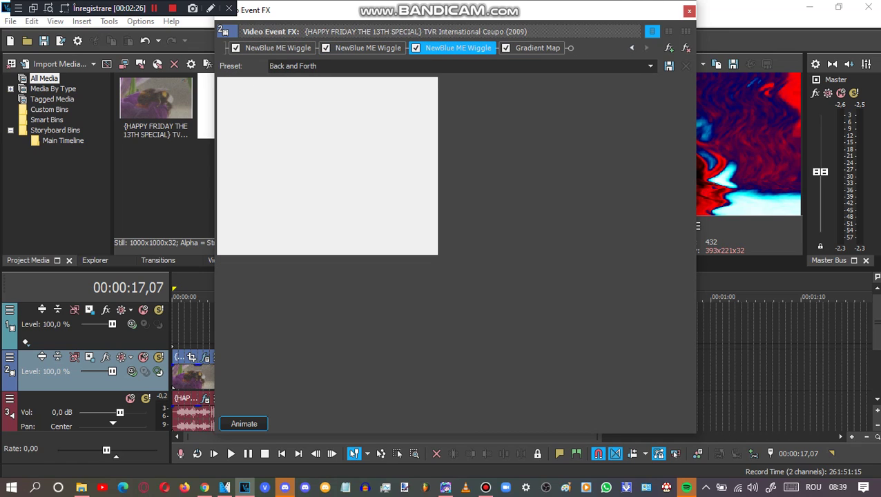
# Step: Inspect the fourth video clip's Gradient Map by stepping through its colour points, and close the effects window
pyautogui.click(538, 48)
pyautogui.click(272, 129)
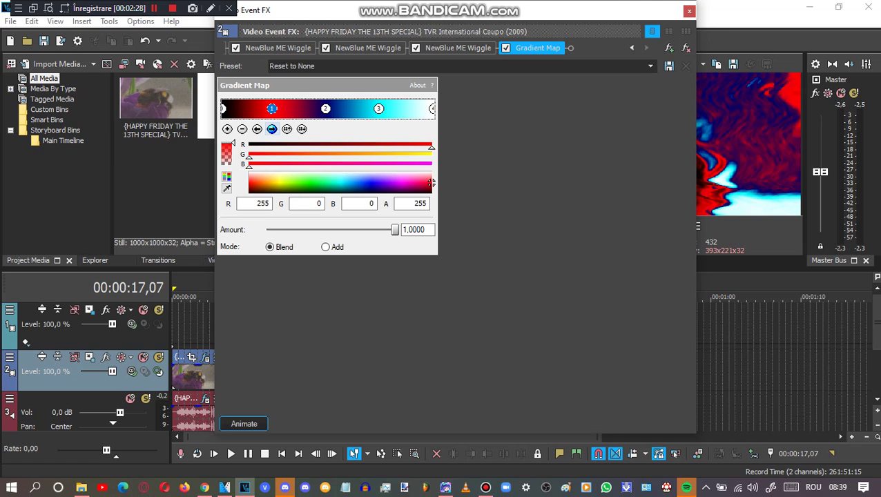
pyautogui.click(272, 129)
pyautogui.click(272, 129)
pyautogui.click(272, 129)
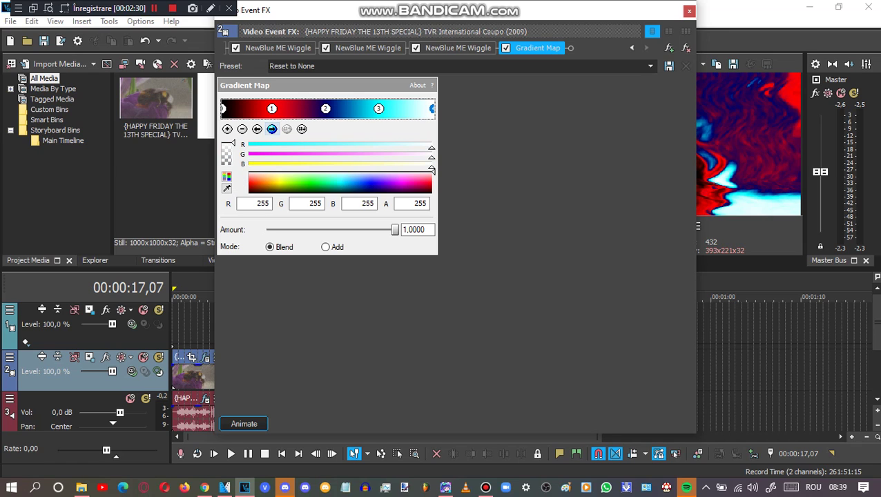
pyautogui.click(689, 10)
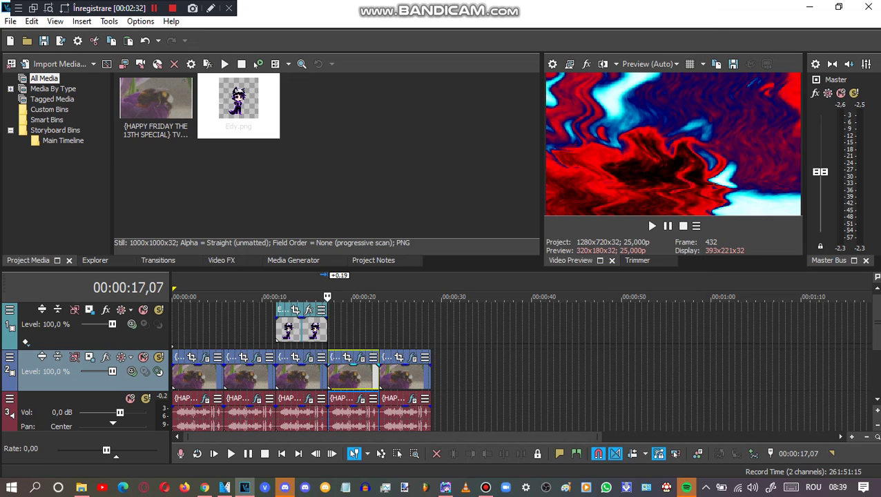
# Step: Examine the tb_grumblebum, Orange Vocoder, IO/Phaser and IL Vocodex settings on the fourth audio clip, including the vocoder's carrier and keyboard section
pyautogui.click(359, 399)
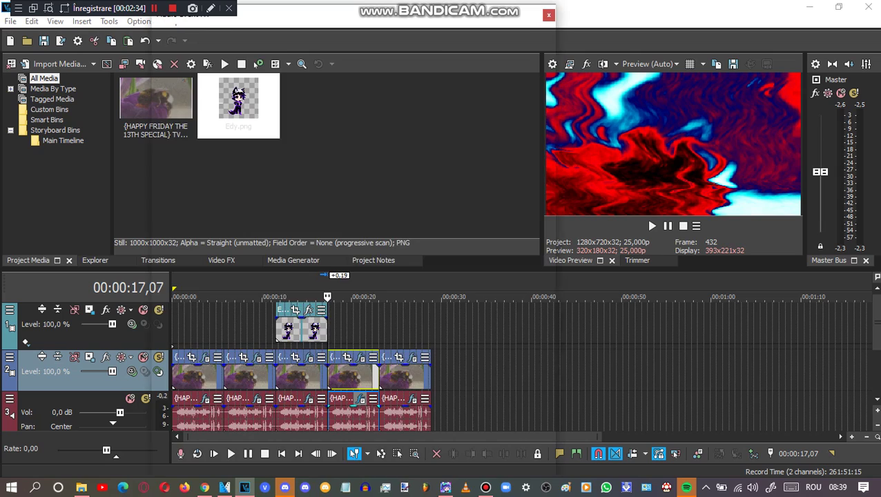
pyautogui.click(259, 51)
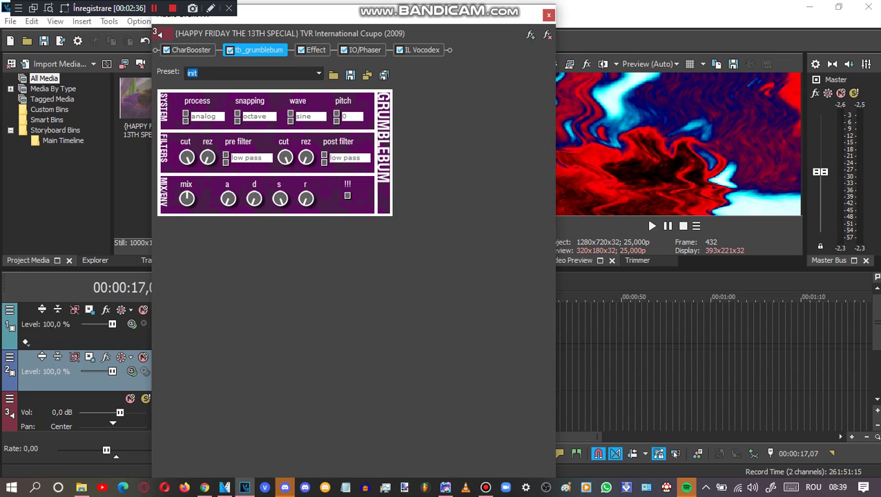
pyautogui.click(316, 50)
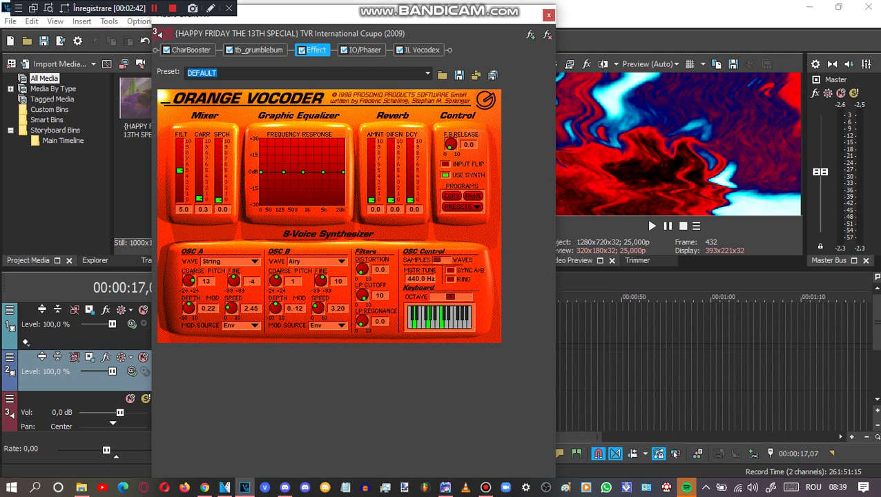
pyautogui.click(365, 50)
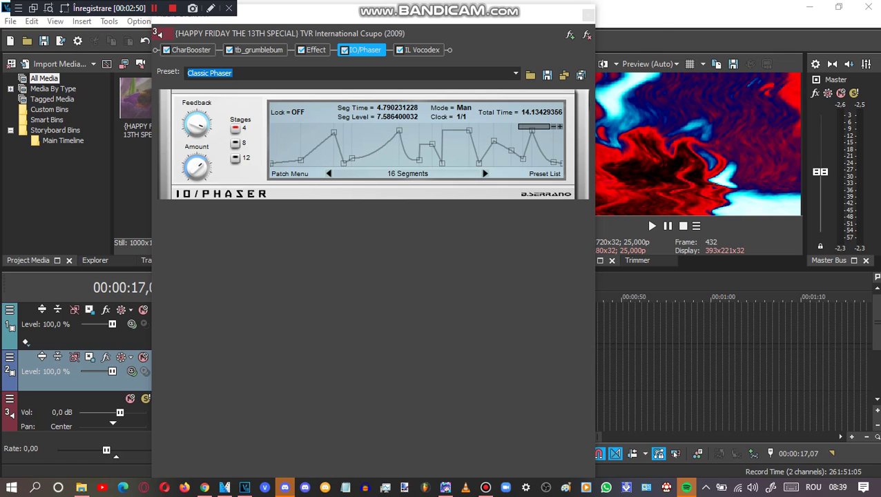
pyautogui.click(422, 50)
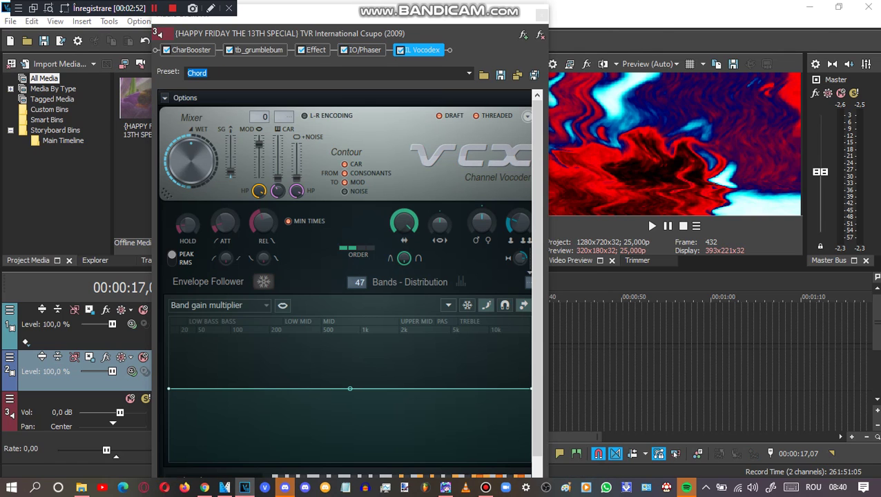
pyautogui.scroll(-1, 349, 283)
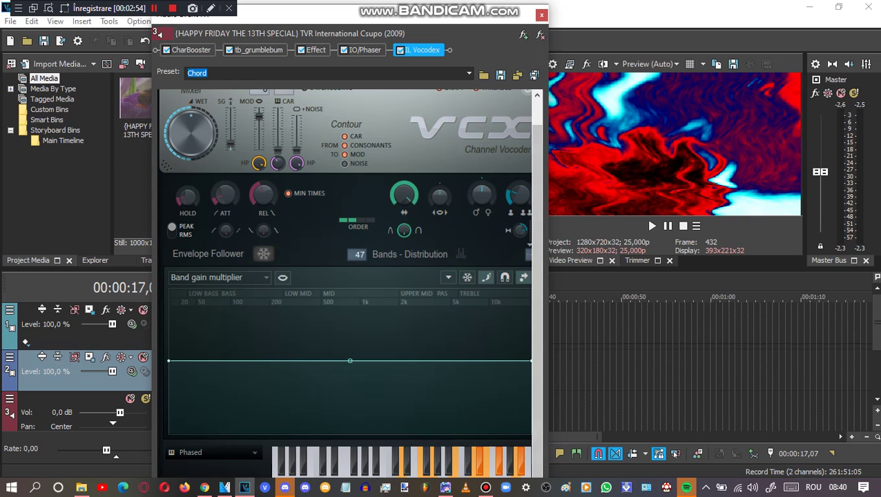
pyautogui.click(542, 14)
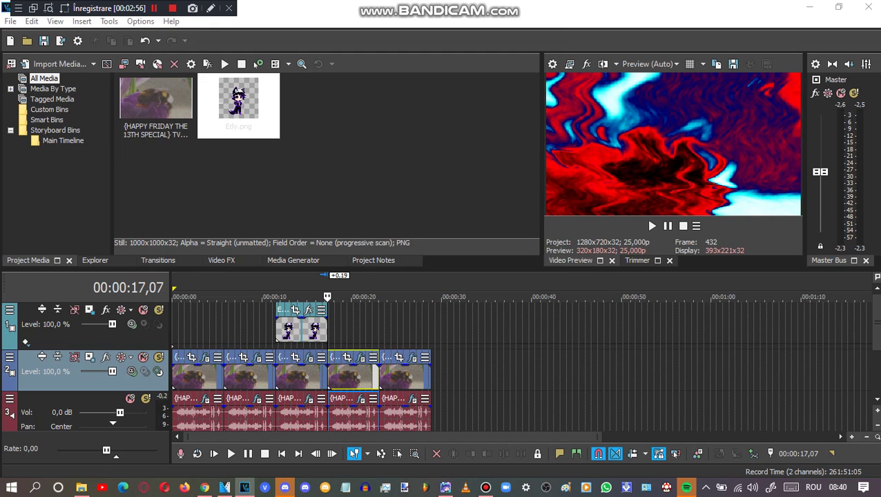
# Step: Inspect the fifth video clip's Rays, NewBlue LE Light Bender and Gradient Map settings, including the gradient's colour points
pyautogui.click(361, 357)
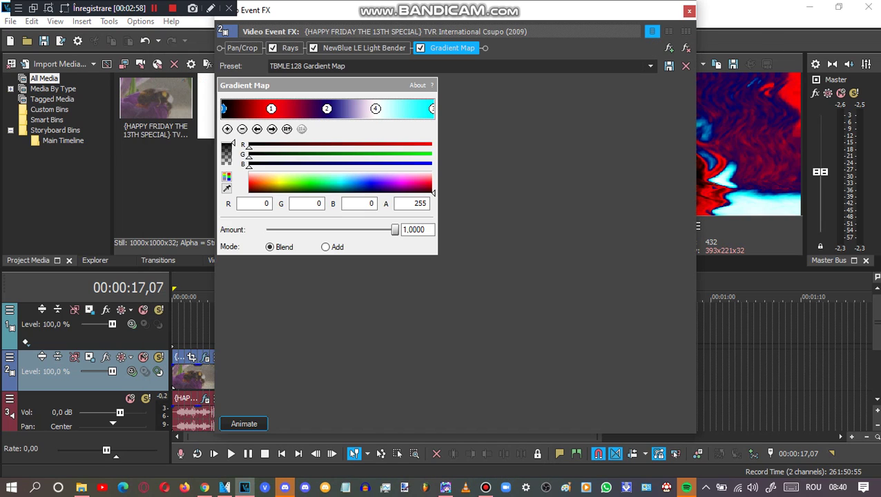
pyautogui.click(290, 48)
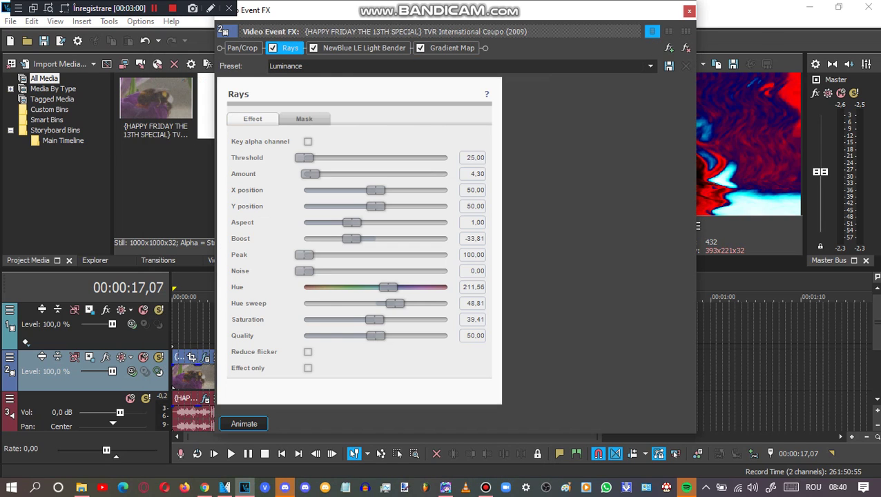
pyautogui.click(364, 47)
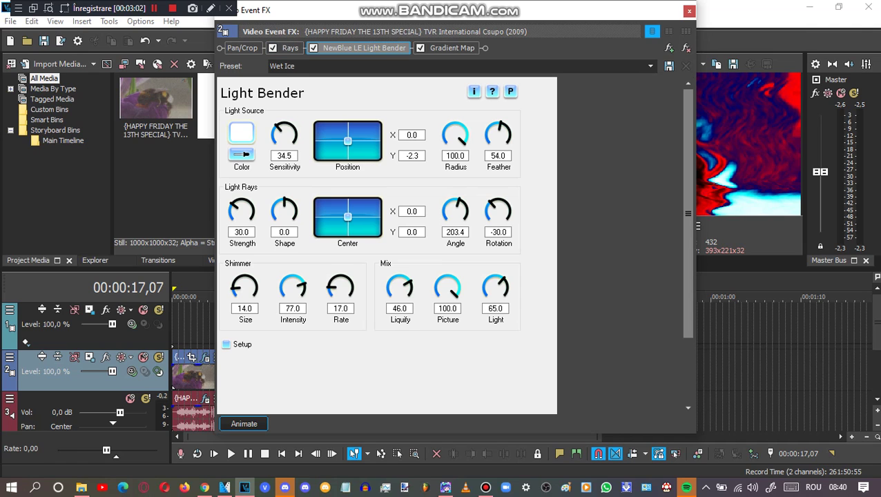
pyautogui.click(453, 48)
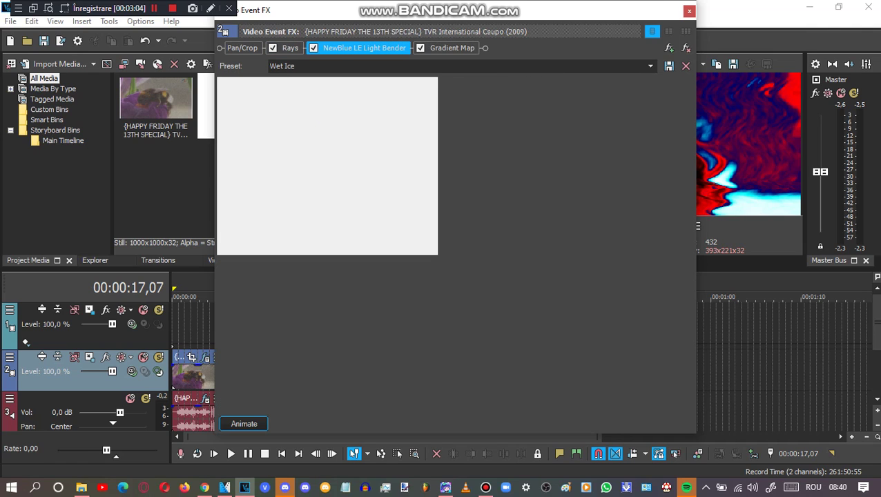
pyautogui.click(271, 109)
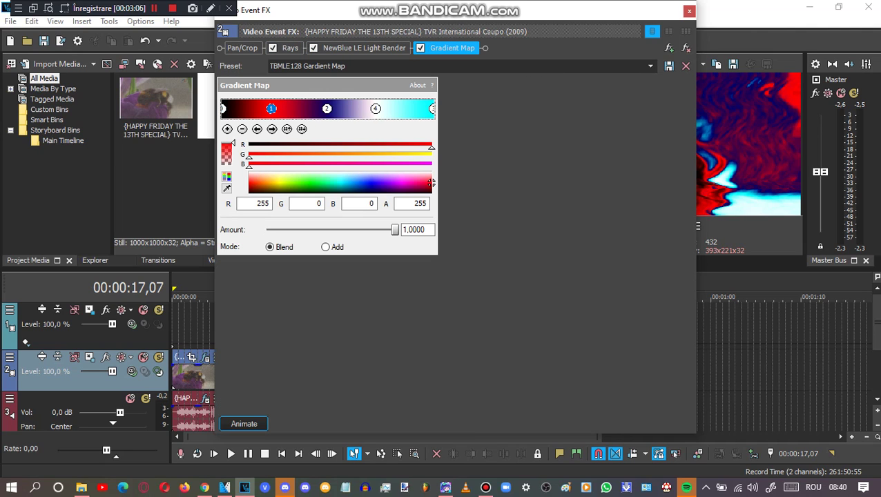
pyautogui.click(327, 109)
pyautogui.click(376, 109)
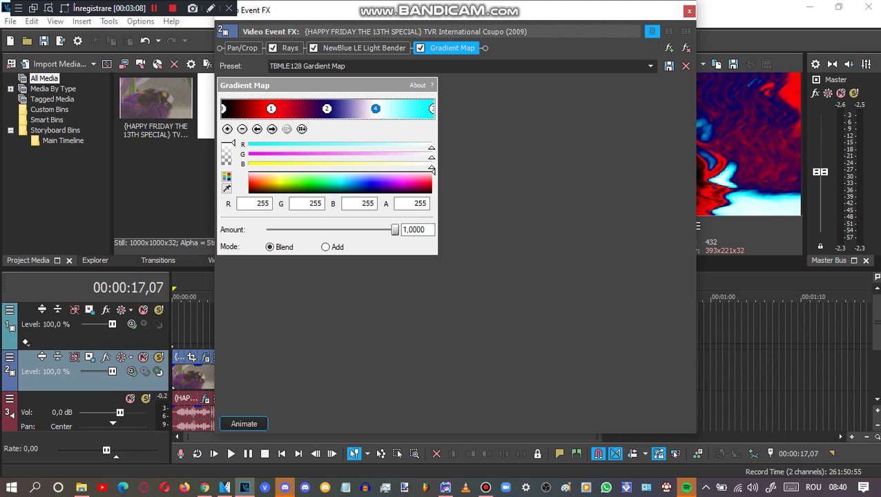
pyautogui.click(432, 108)
pyautogui.click(689, 11)
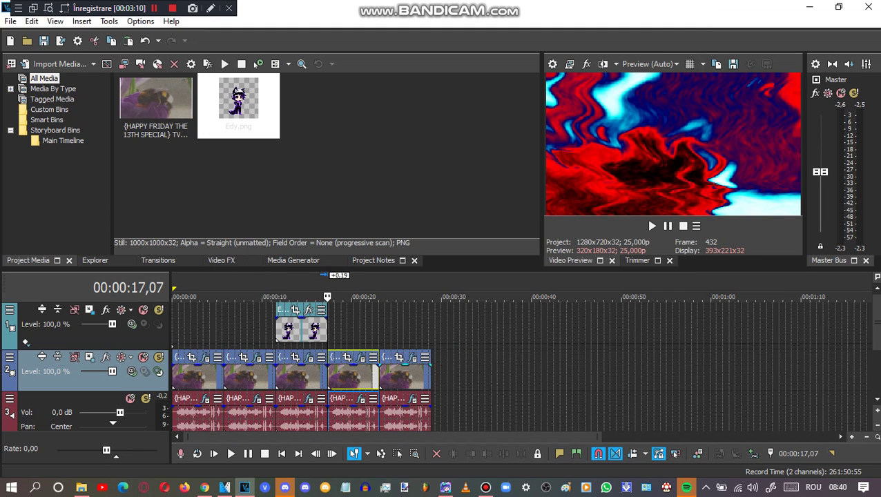
# Step: Examine the tb_grumblebum and IL Vocodex settings on the fifth audio clip, including the vocoder's carrier and keyboard section
pyautogui.click(413, 357)
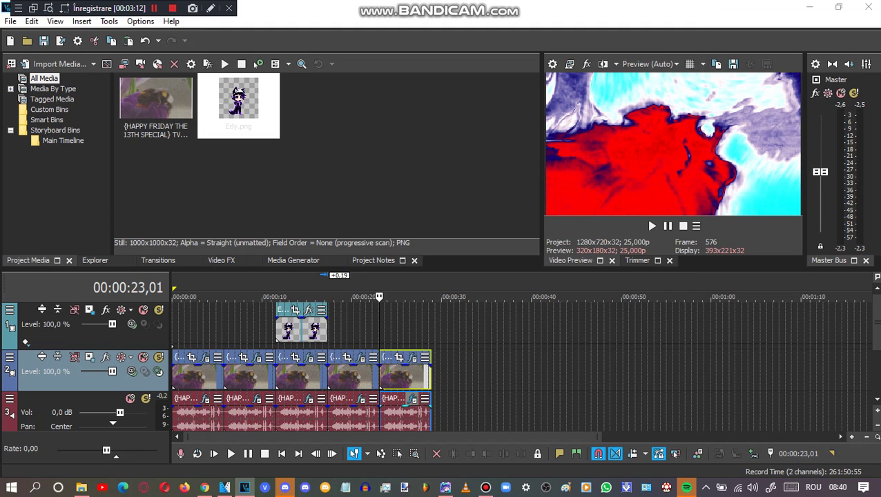
pyautogui.click(412, 399)
pyautogui.click(196, 50)
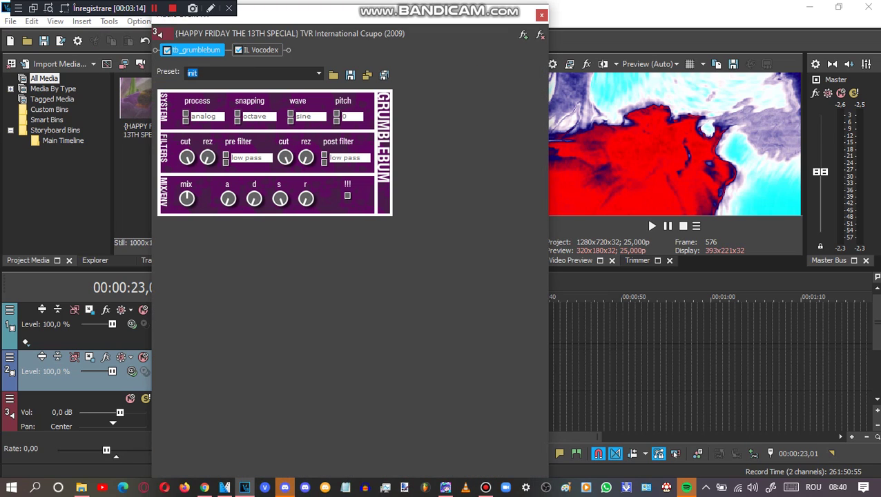
pyautogui.click(261, 49)
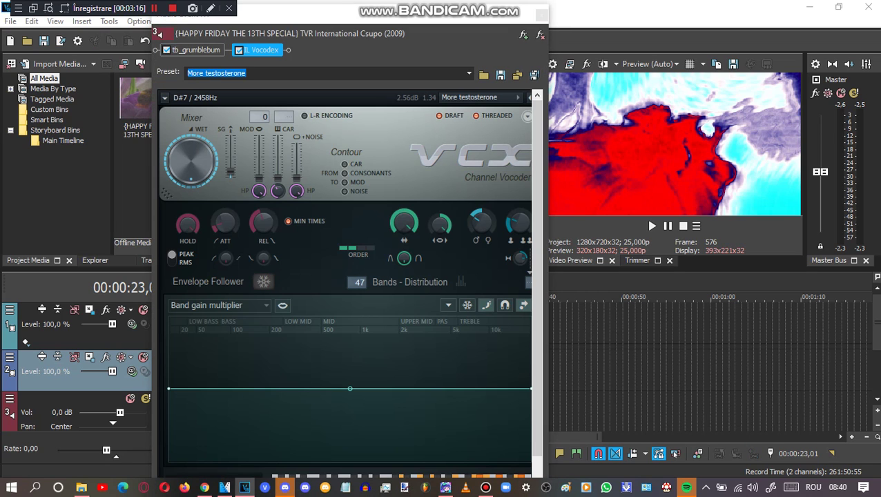
pyautogui.scroll(-1, 349, 283)
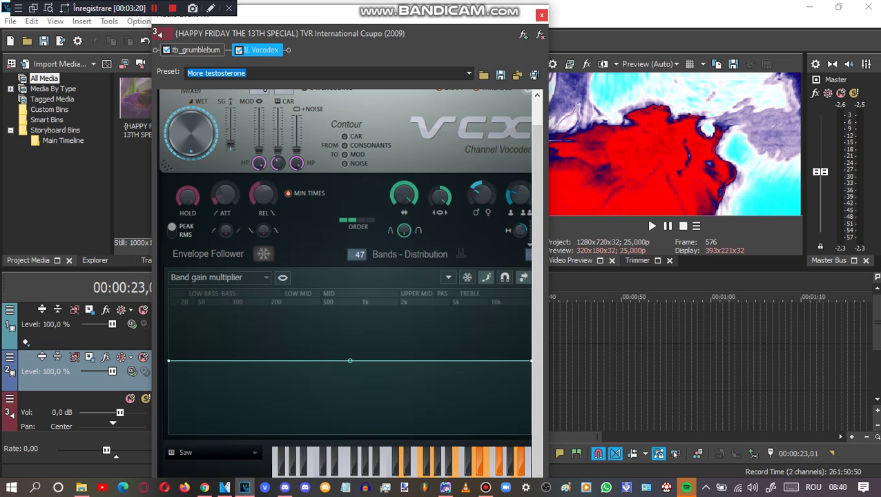
pyautogui.click(542, 15)
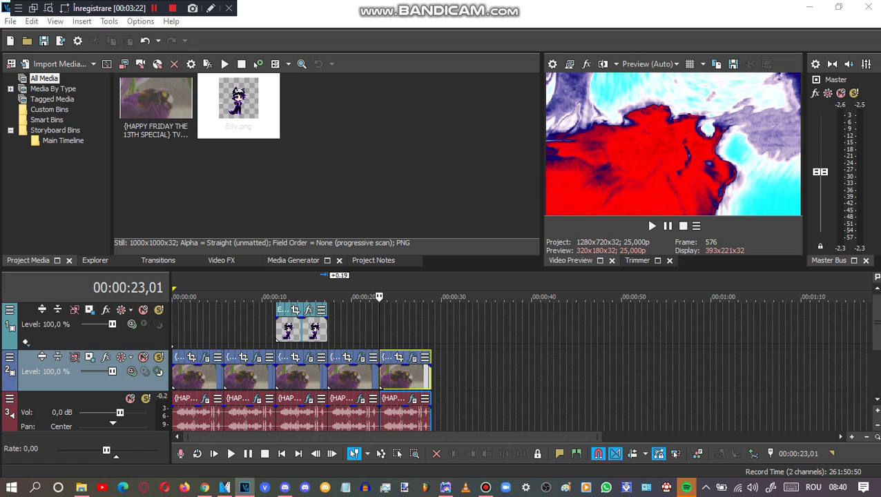
# Step: Play the whole timeline from the beginning to preview all five effect clips
pyautogui.press('Home')
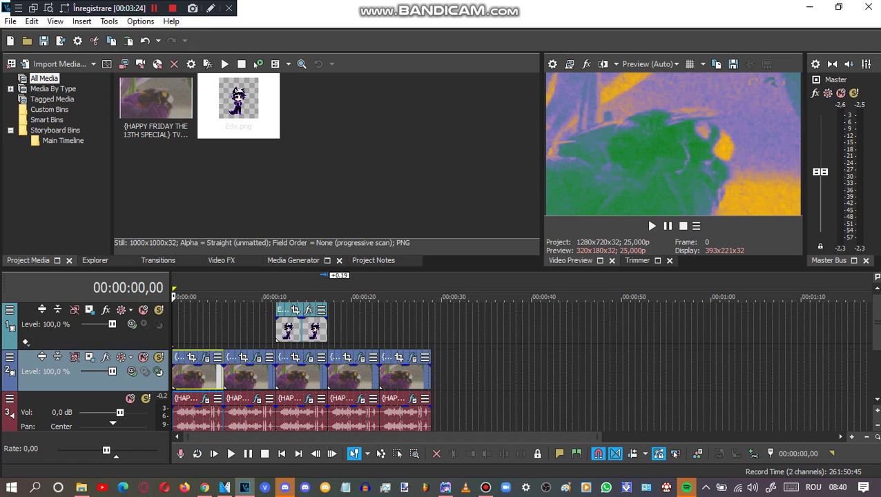
pyautogui.press('Down')
pyautogui.press('space')
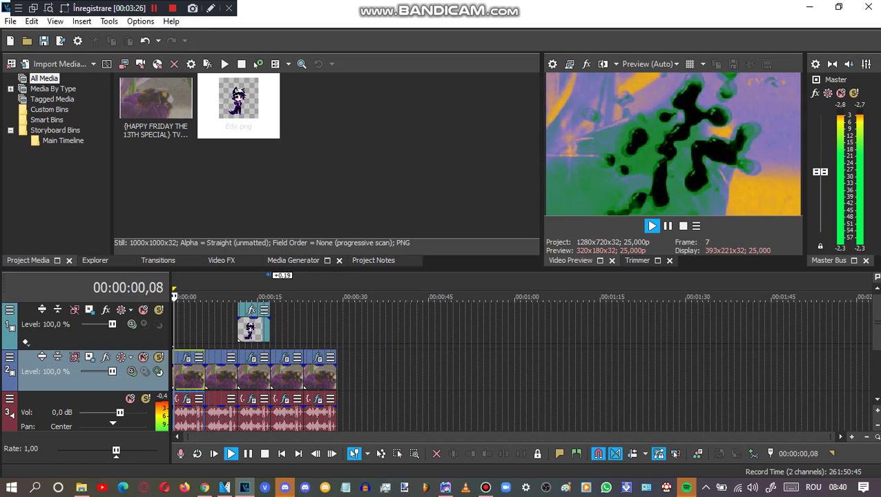